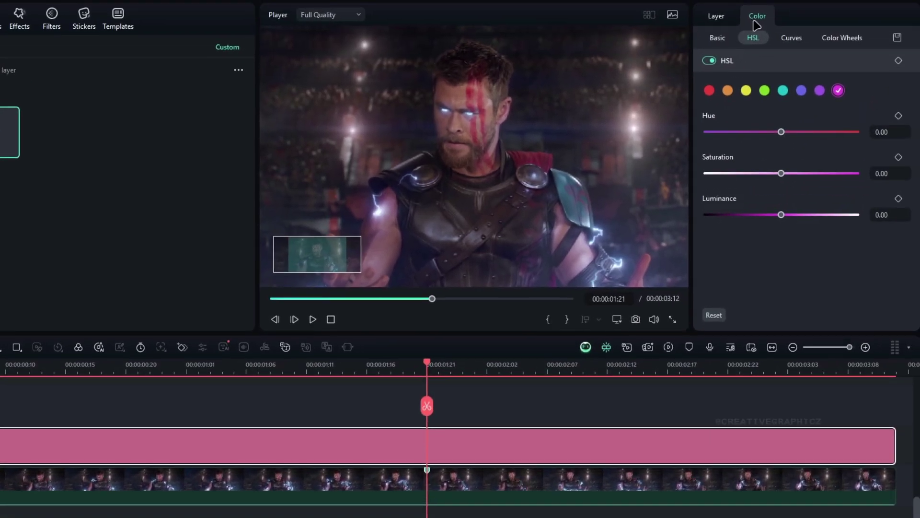
Set the adjustment layer's basic light values to brightness -8 and contrast 12
click(719, 42)
scroll(796, 215, down, 5)
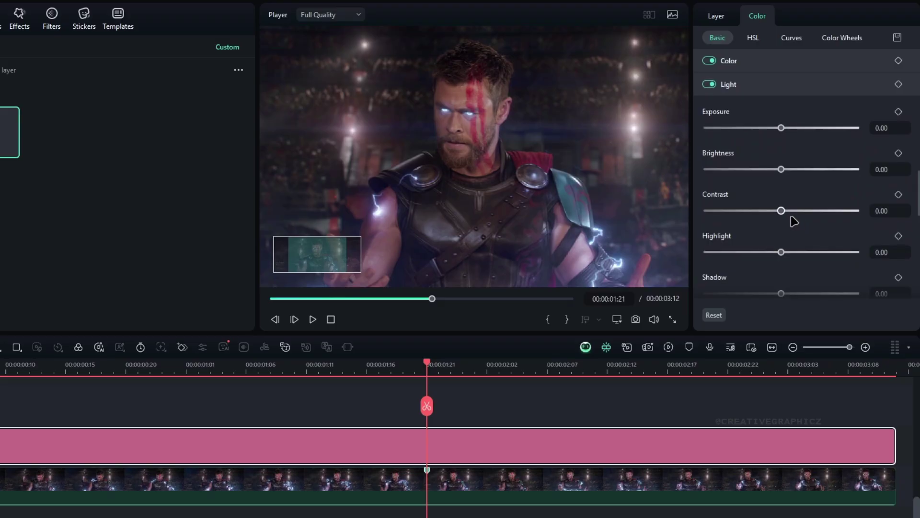
click(885, 171)
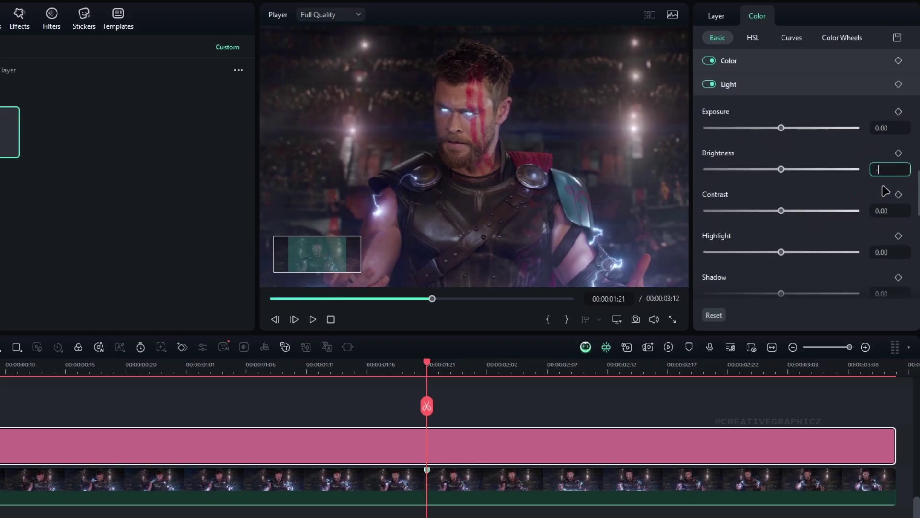
key(Return)
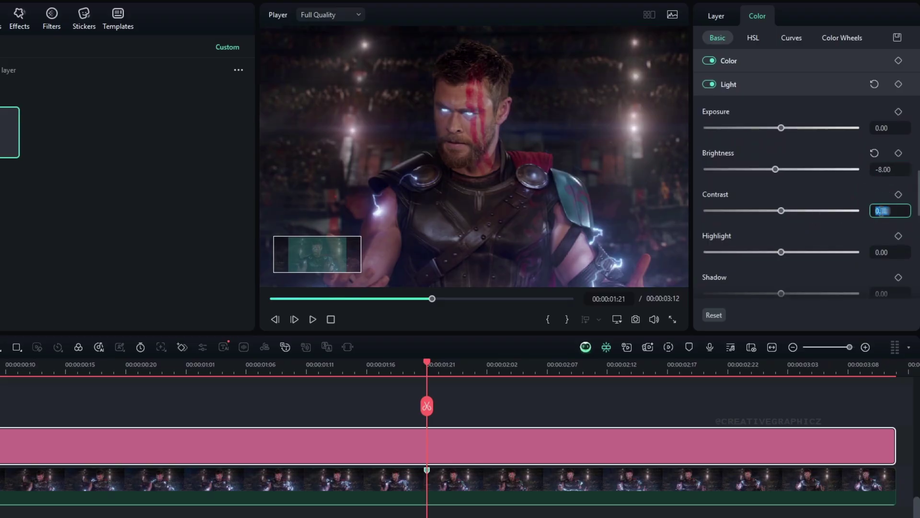
text(12)
key(Return)
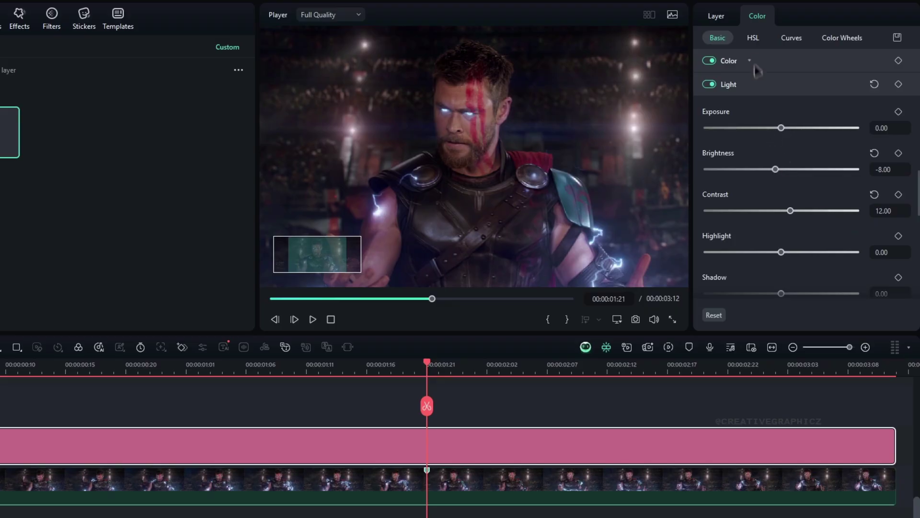
In the adjustment layer's HSL settings, set red to hue 24 and saturation 12, and magenta to hue 100
click(751, 42)
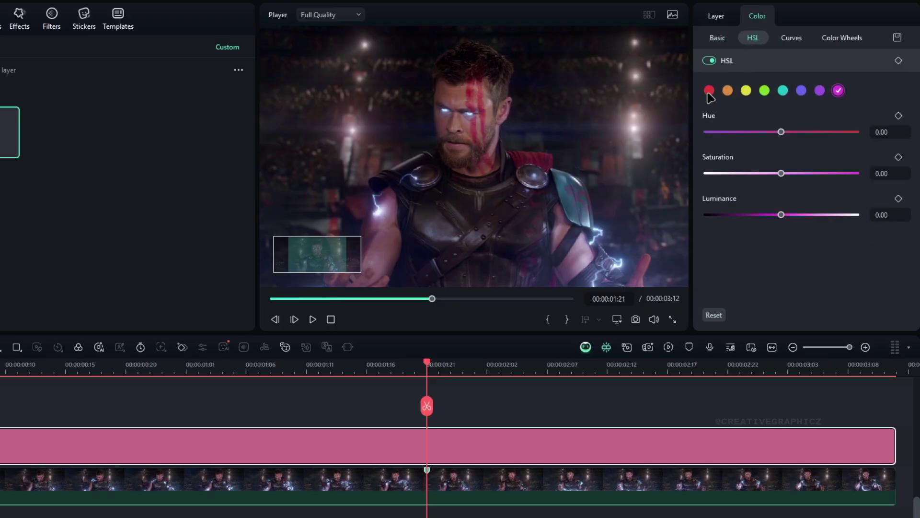
click(710, 91)
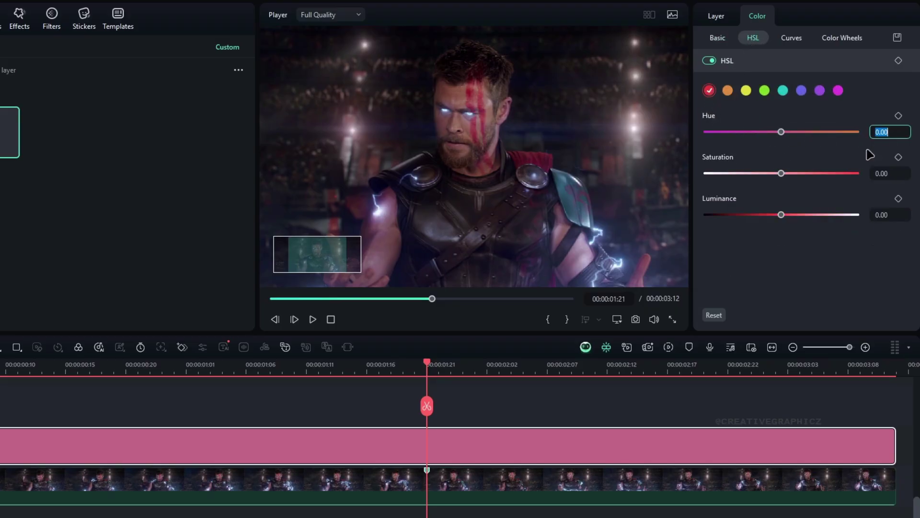
key(Return)
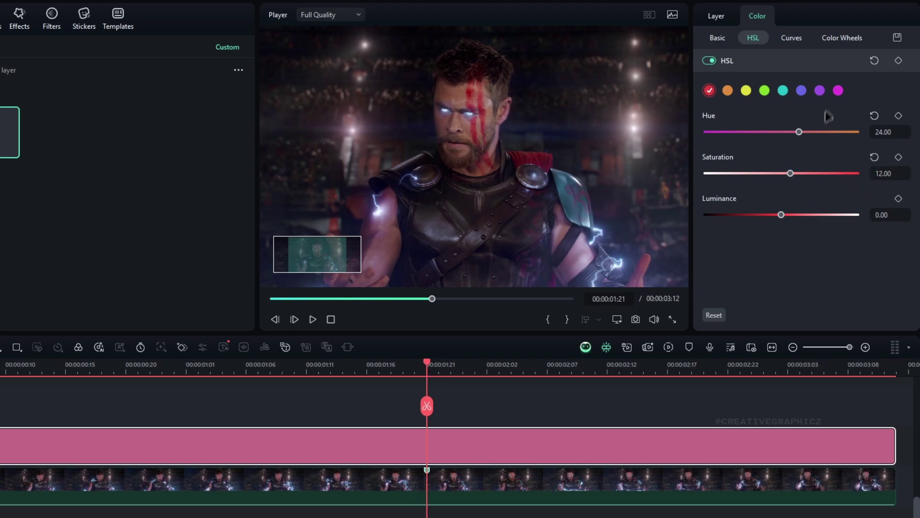
click(839, 91)
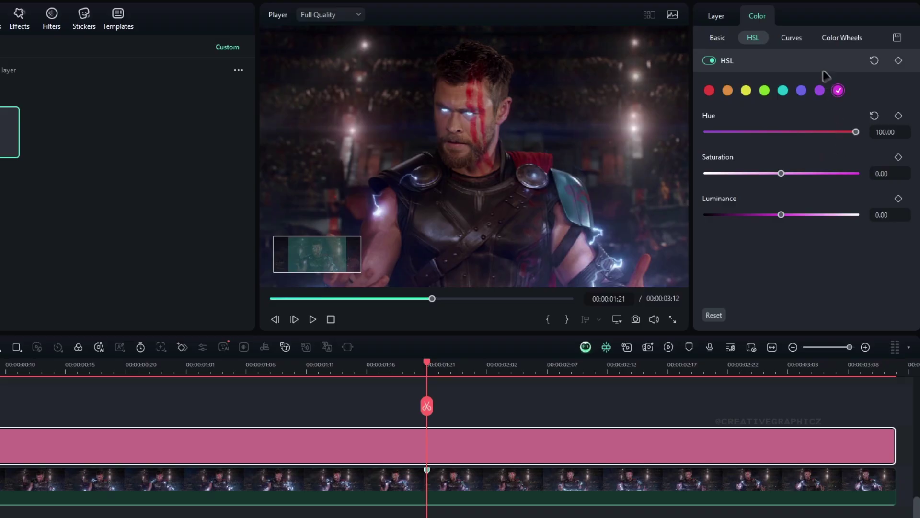
Adjust the adjustment layer's master (Y) curve with one control point in the shadows and one in the highlights
click(792, 38)
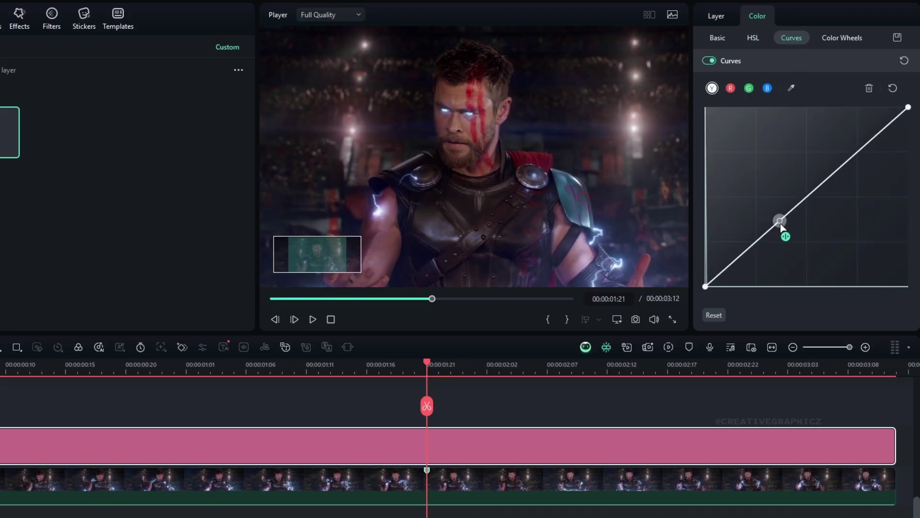
drag(855, 154, 854, 153)
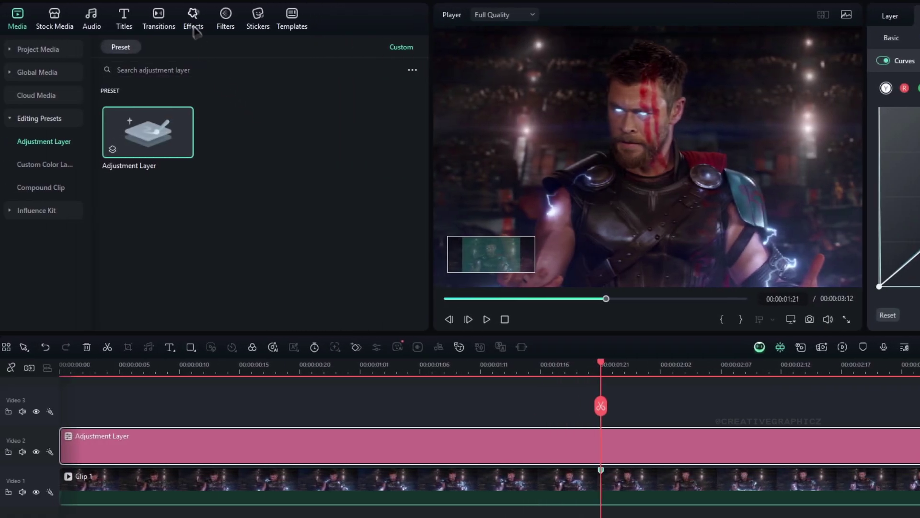
Add the BCC Magic Sharp effect from the Boris FX Image Restoration category to the adjustment layer
click(18, 20)
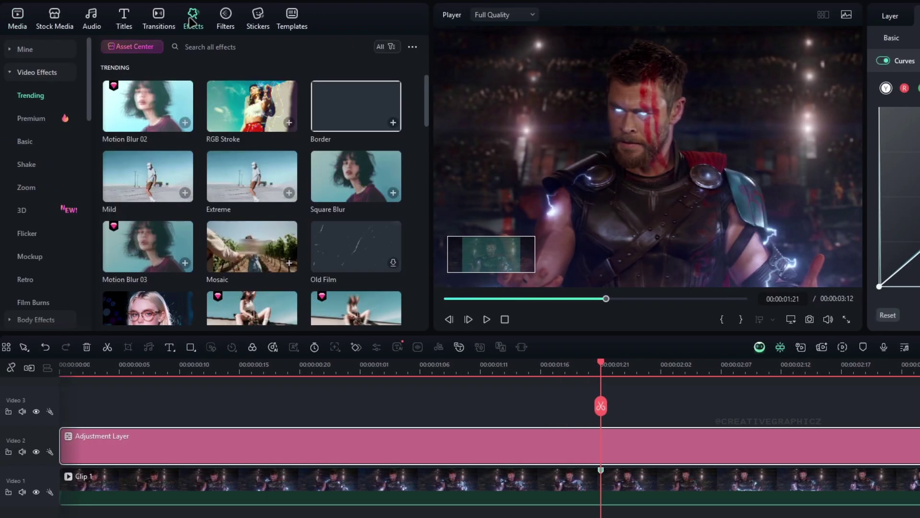
click(43, 71)
click(29, 163)
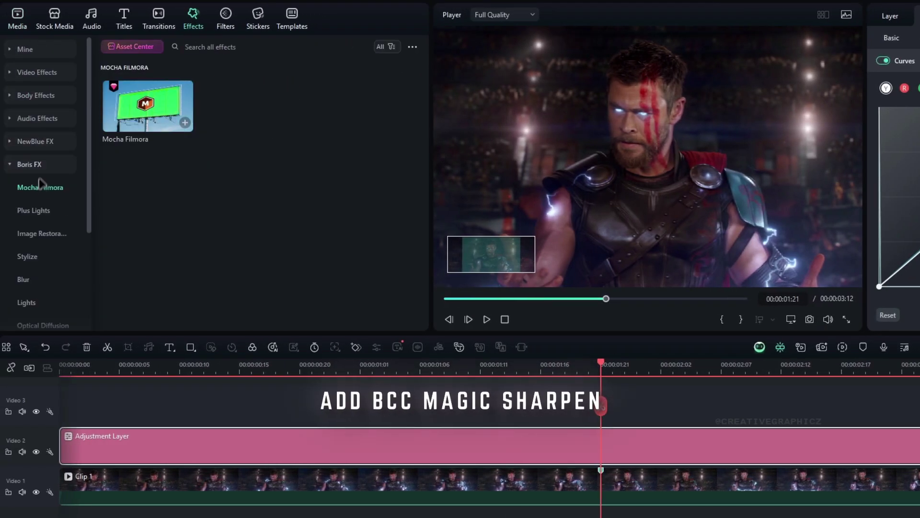
click(40, 234)
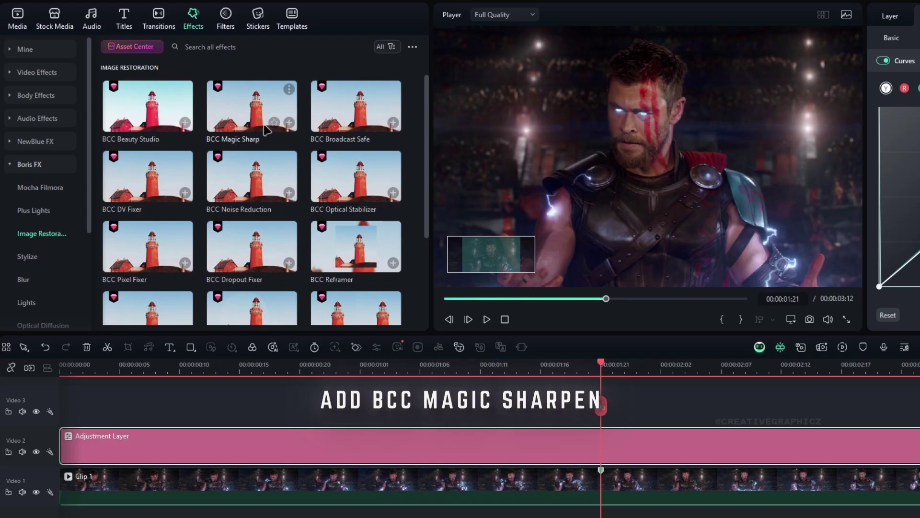
drag(257, 114, 385, 450)
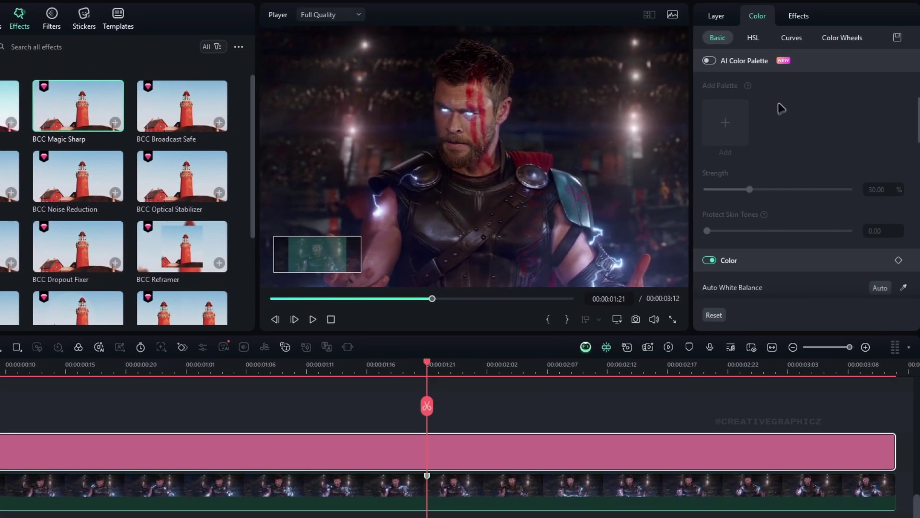
Set BCC Magic Sharp's Sharpen Amount to 50, Sharpen Threshold to 15 and Sharpen Radius to 10
click(797, 13)
scroll(761, 136, up, 10)
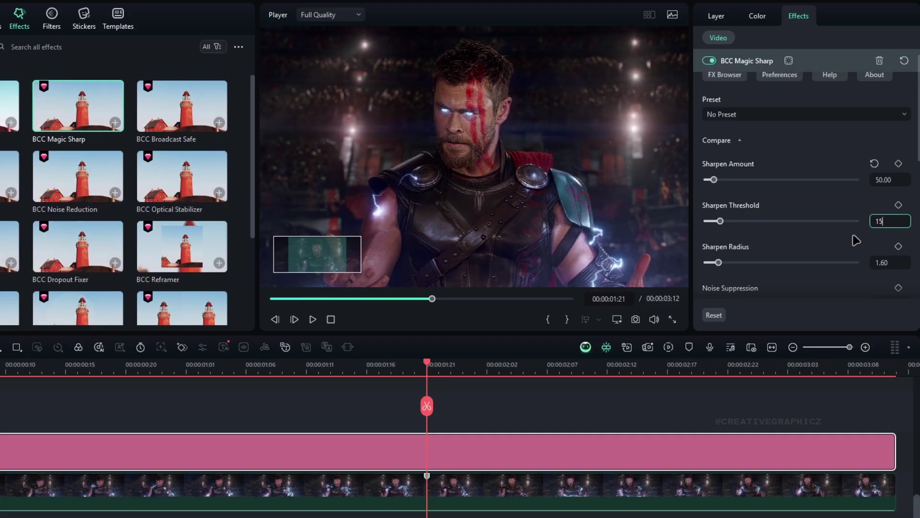
key(Return)
text(10)
key(Return)
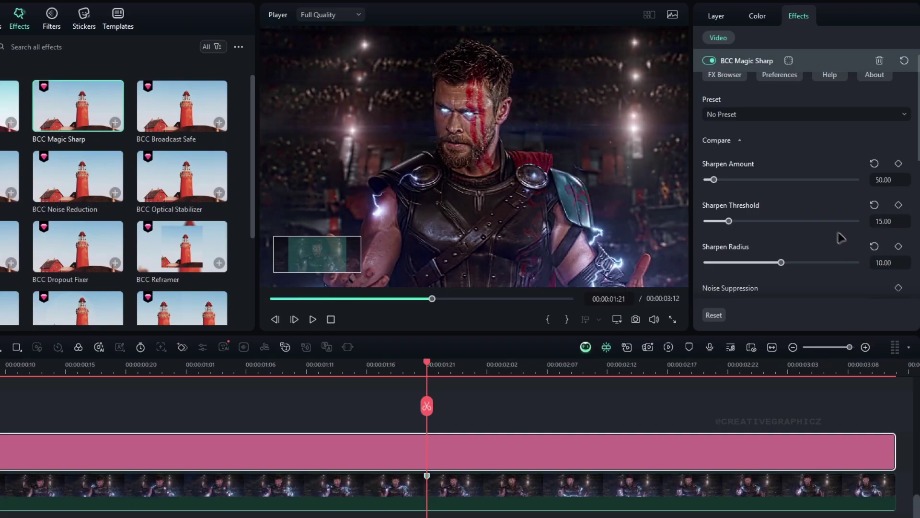
Set Fine Sharpen to 5 in the Detail Tuning section of BCC Magic Sharp
scroll(826, 226, down, 3)
click(742, 185)
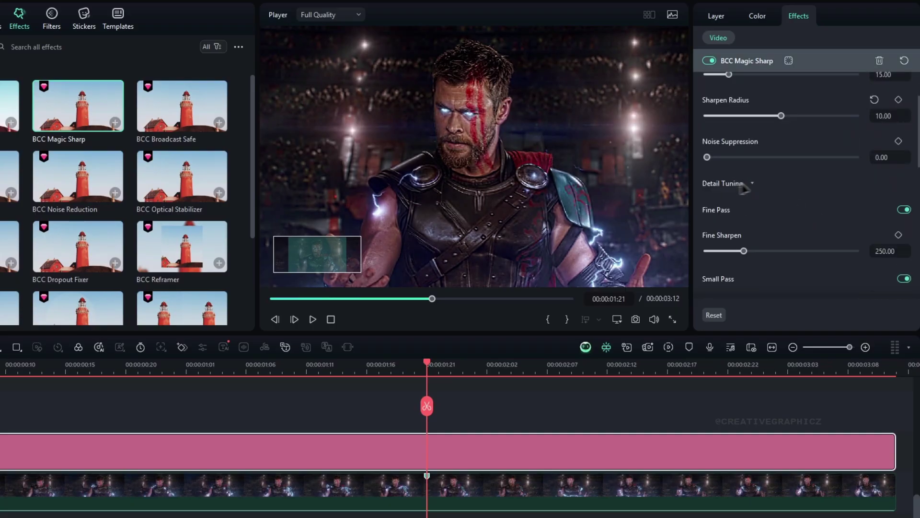
scroll(775, 196, down, 3)
click(889, 178)
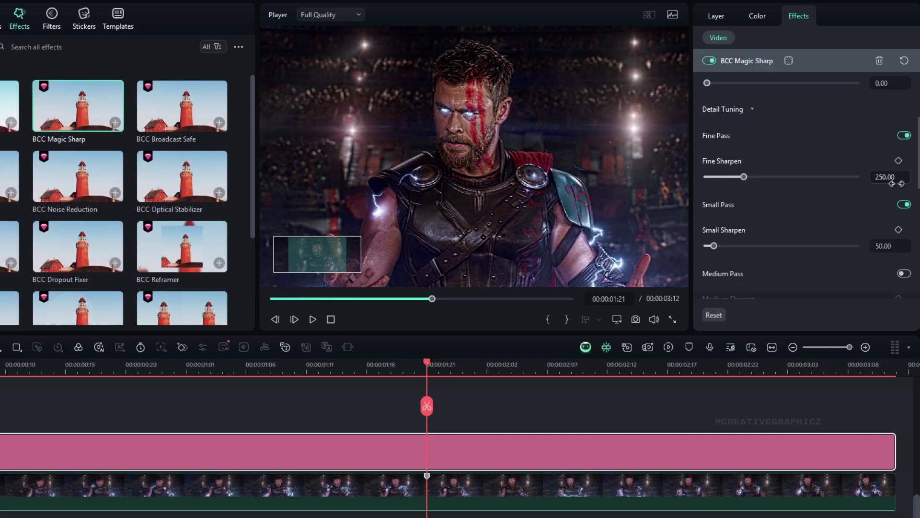
text(5)
key(Return)
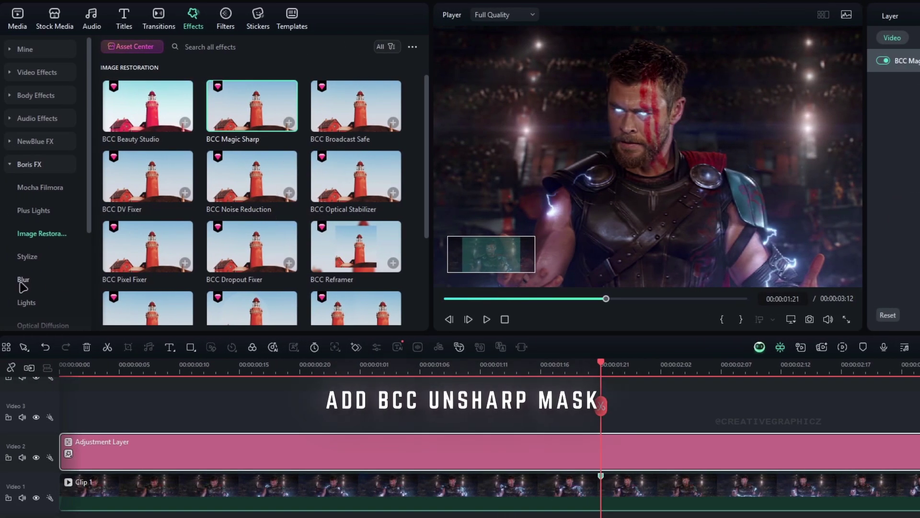
Add BCC Unsharp Mask from the Boris FX Blur category to the adjustment layer, with Radius 17 and Amount 7
click(22, 281)
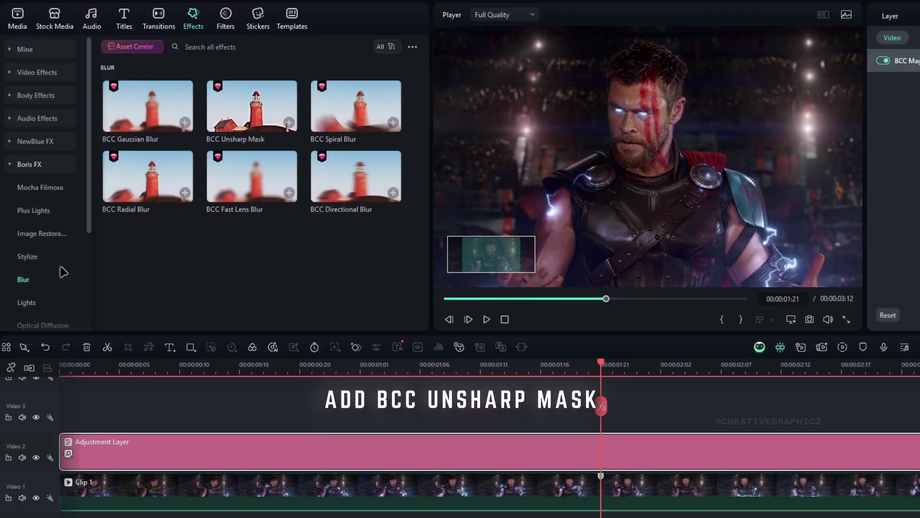
drag(250, 118, 304, 450)
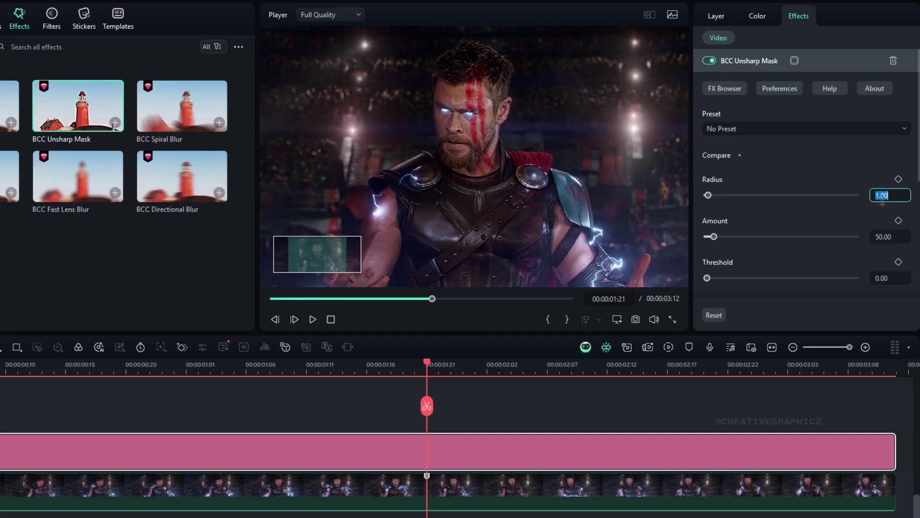
key(Return)
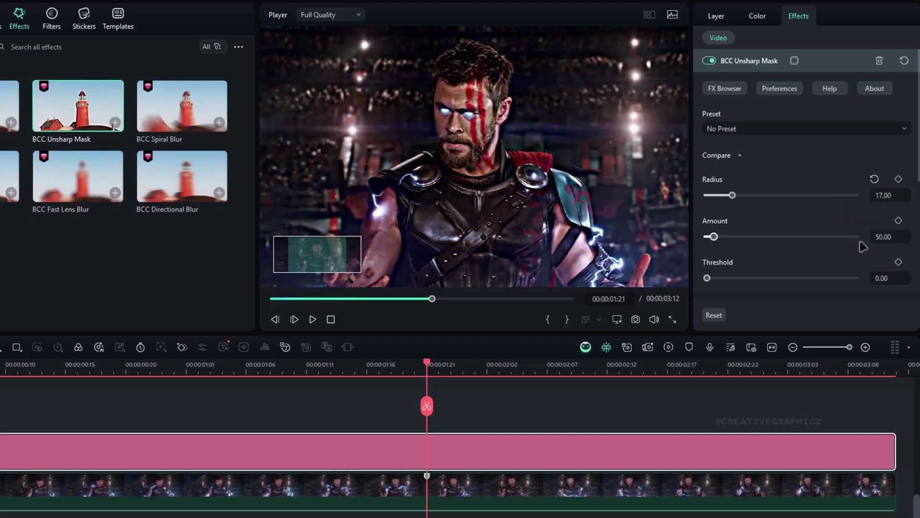
text(7)
key(Return)
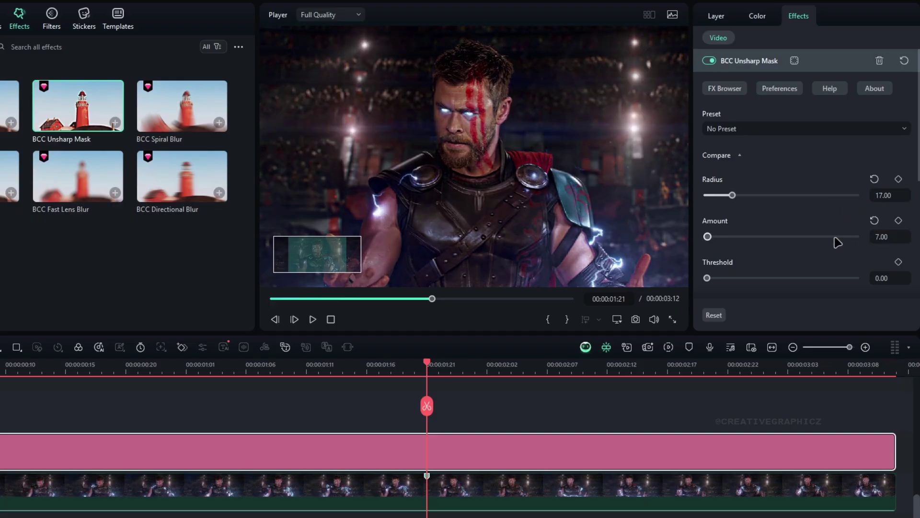
click(759, 63)
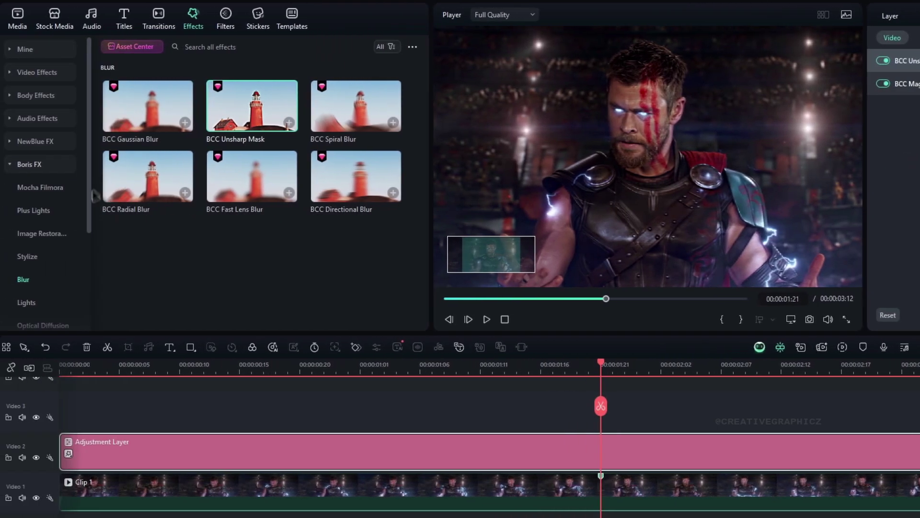
Add the Sharpen effect from the NewBlue FX Essentials category to the adjustment layer
click(33, 165)
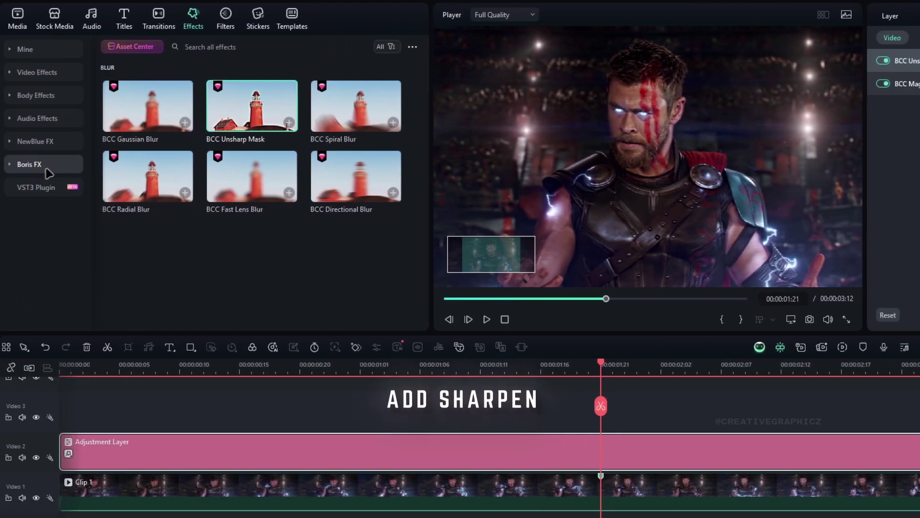
click(41, 144)
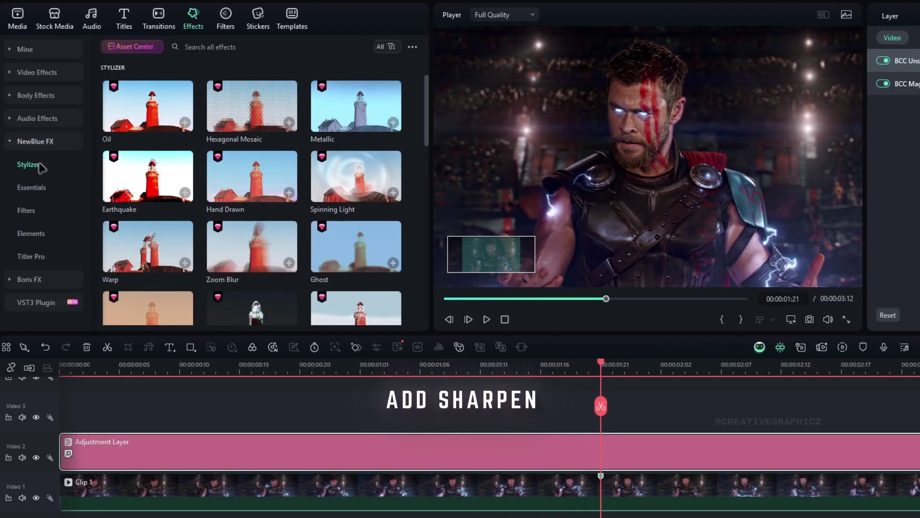
click(40, 190)
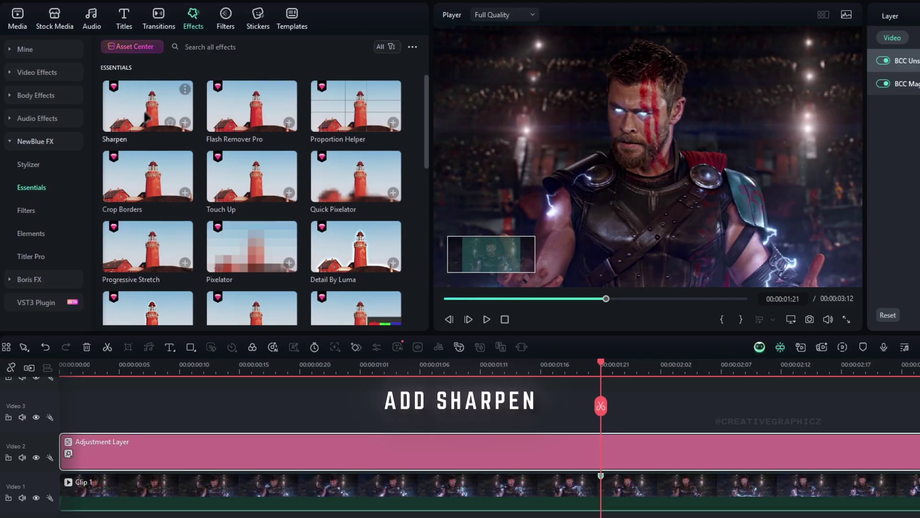
drag(135, 102, 256, 453)
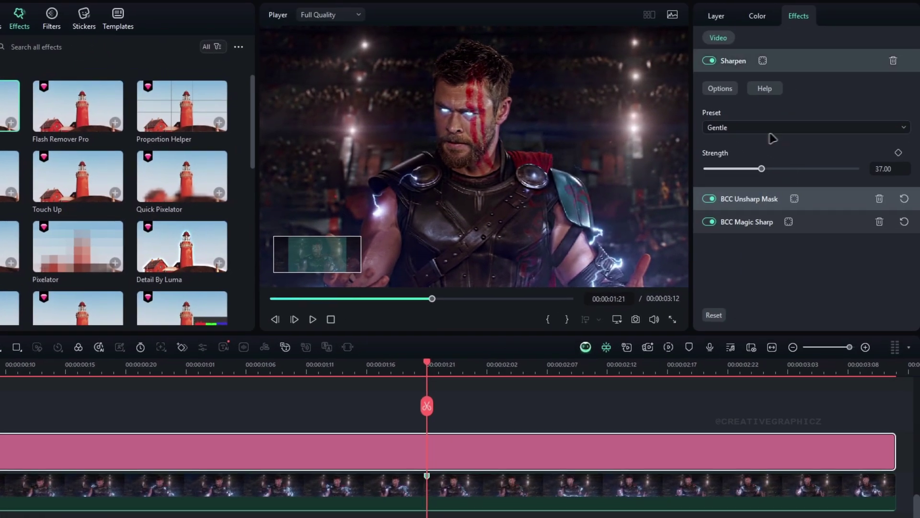
Apply the Reset to None preset to the Sharpen effect and set its Strength to 37
click(768, 129)
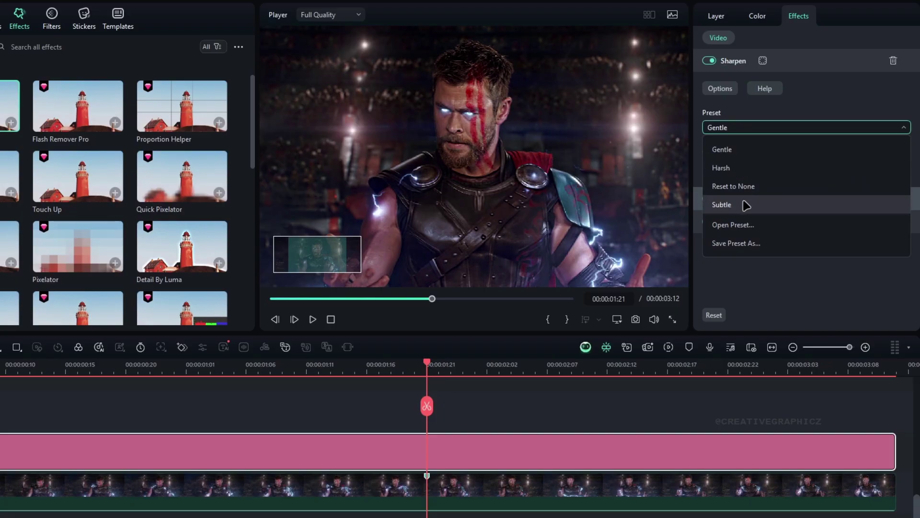
click(748, 185)
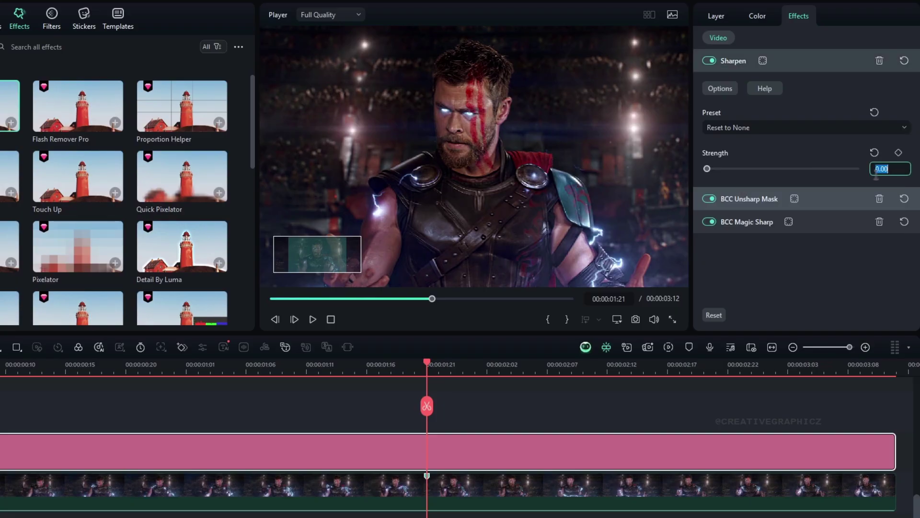
text(37)
key(Return)
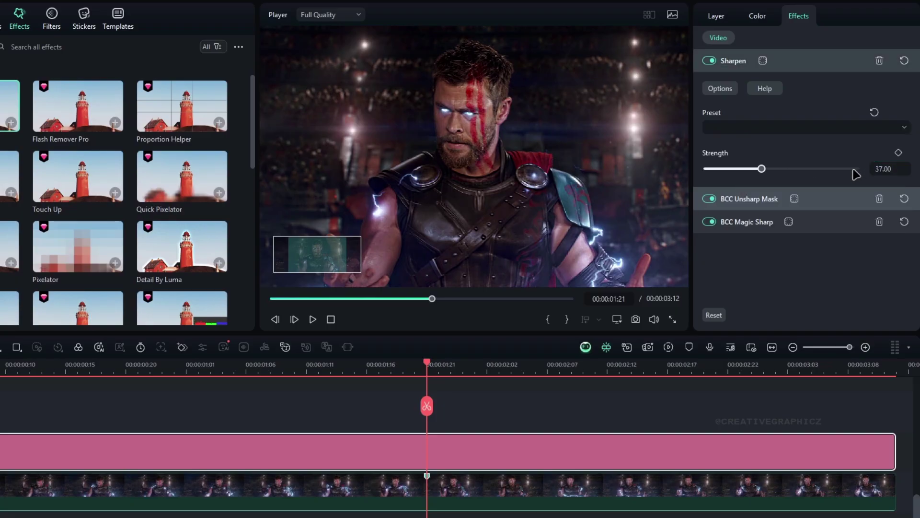
click(740, 70)
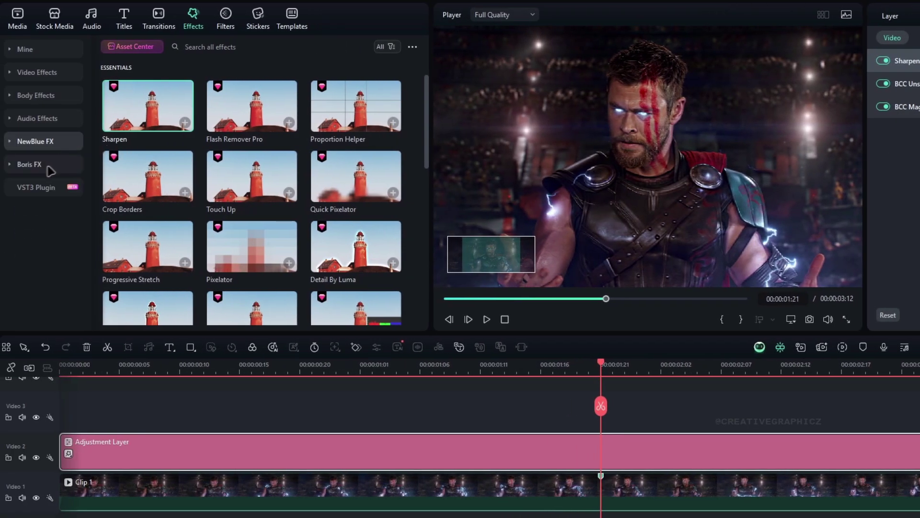
Add the BCC Mist effect from the Boris FX Optical Diffusion category to the adjustment layer
click(48, 167)
click(30, 303)
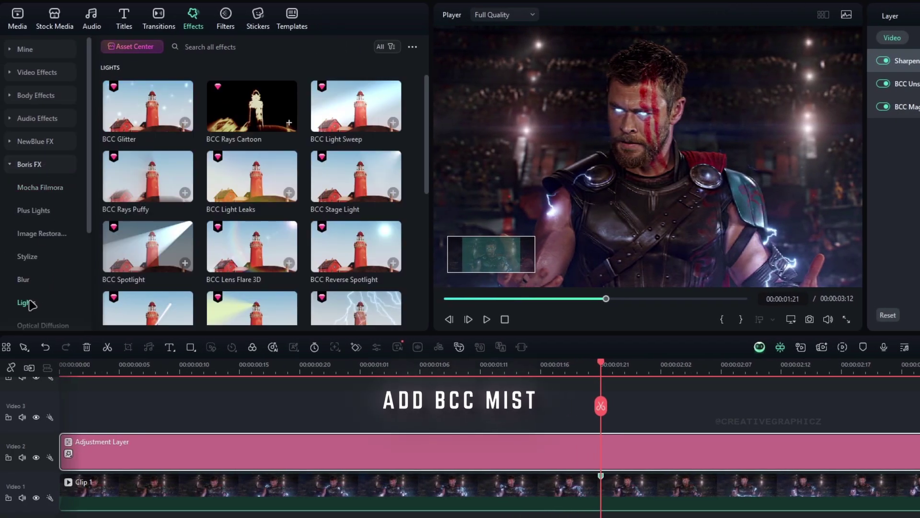
scroll(32, 304, down, 3)
click(40, 261)
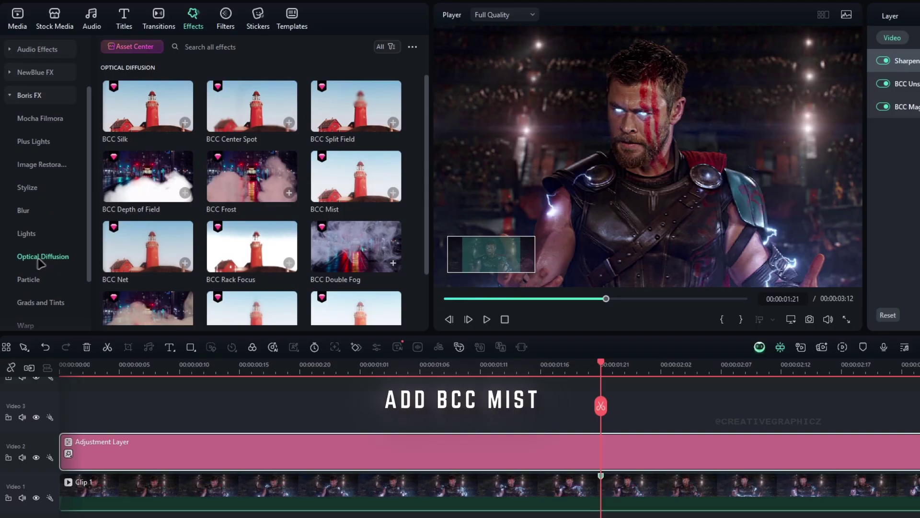
drag(344, 172, 422, 444)
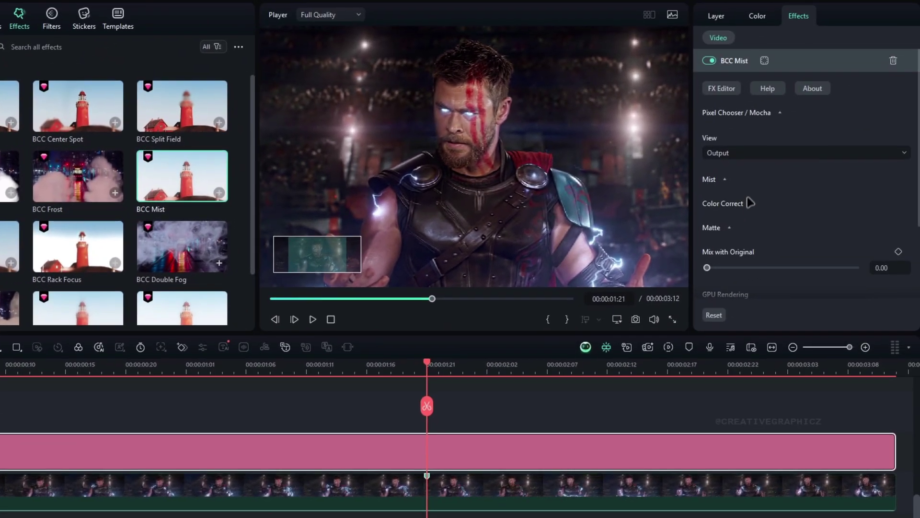
Set Brightness to -8 in the Color Correct settings of BCC Mist
click(723, 180)
scroll(777, 205, down, 2)
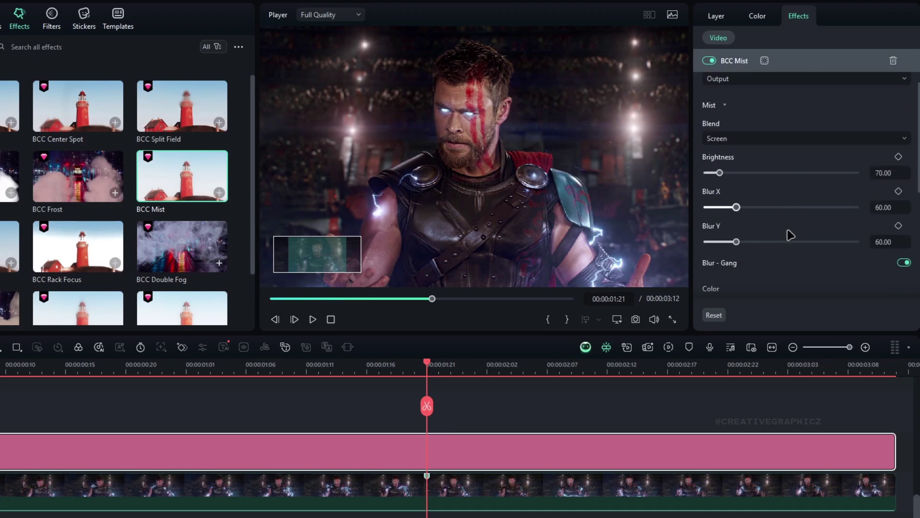
scroll(771, 221, down, 4)
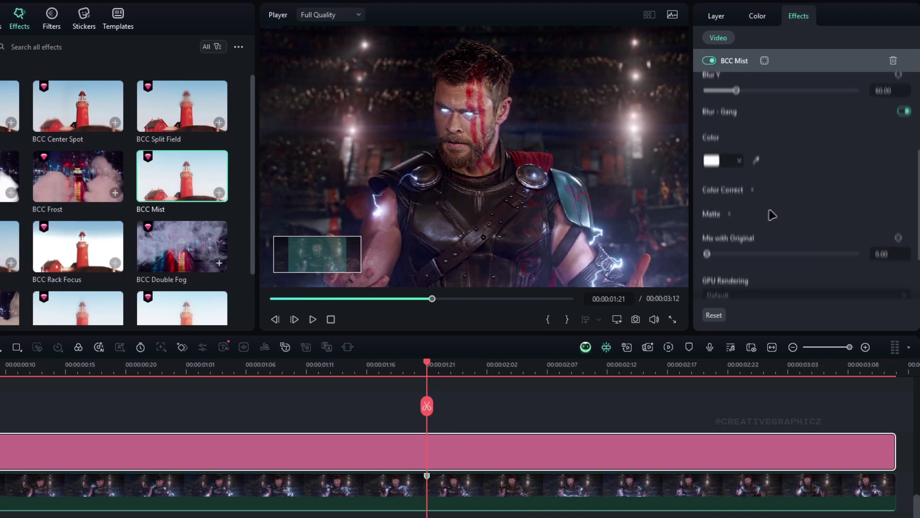
click(738, 187)
scroll(784, 205, down, 4)
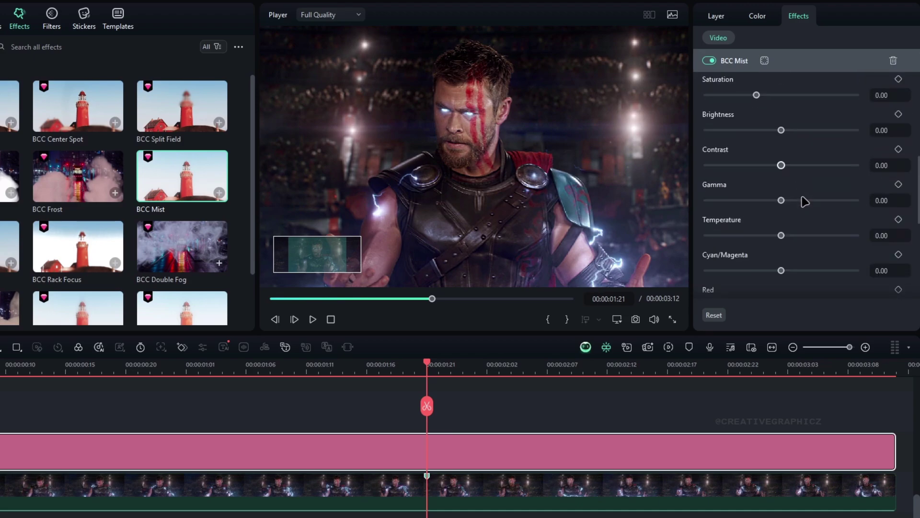
scroll(803, 200, up, 2)
click(883, 210)
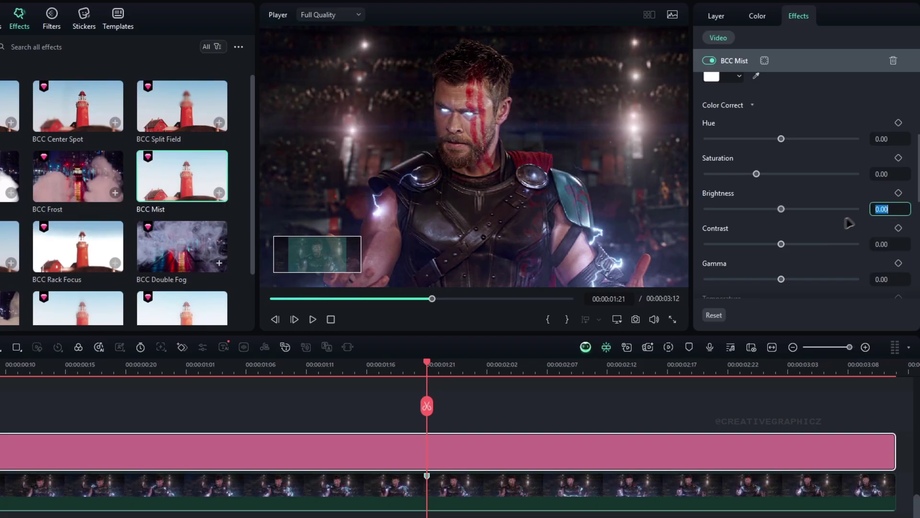
text(-8)
key(Return)
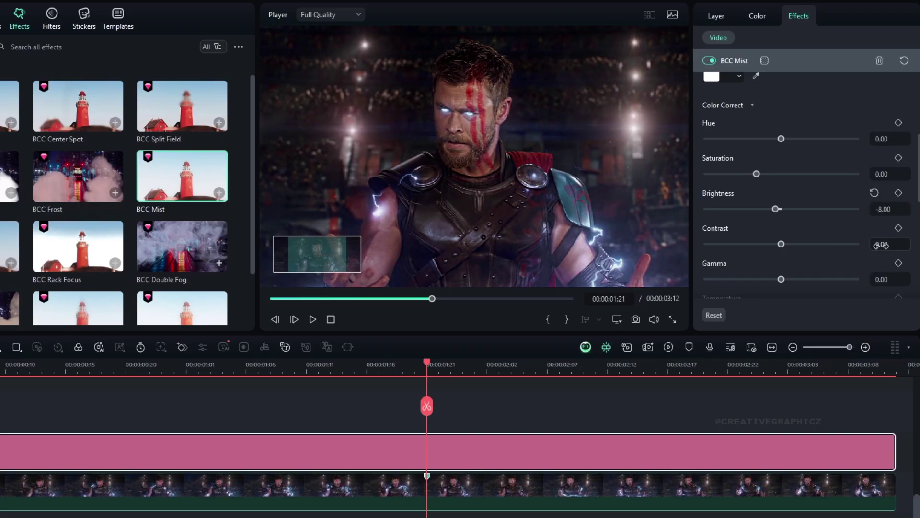
Set Contrast to 1, Temperature to 5 and Red to 8 in BCC Mist's Color Correct settings
scroll(862, 251, down, 3)
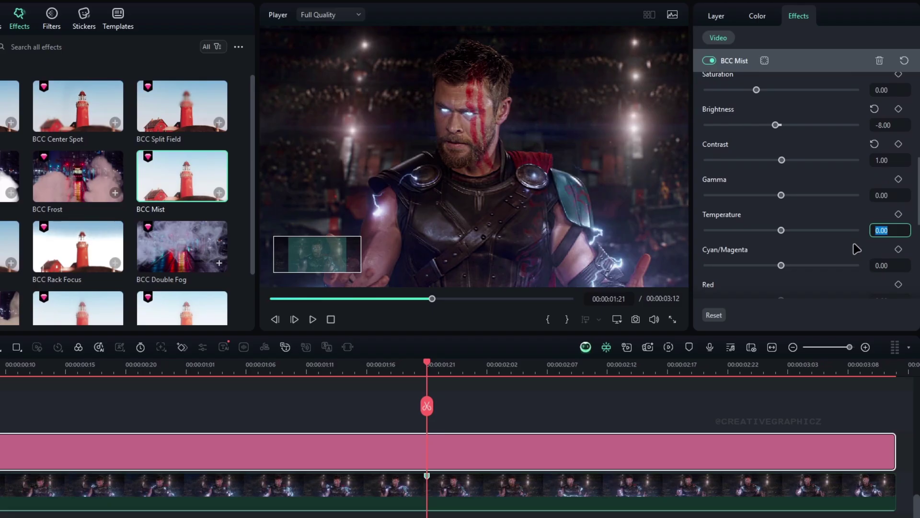
scroll(857, 248, down, 2)
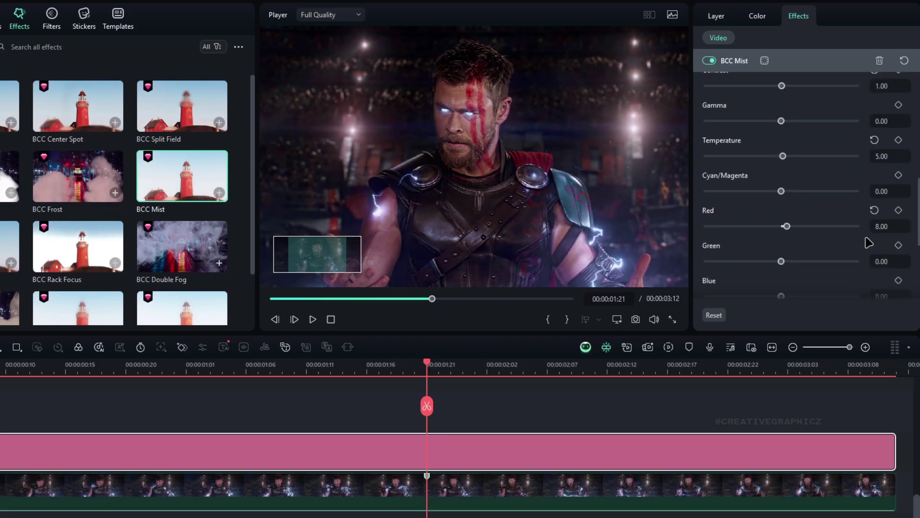
click(737, 67)
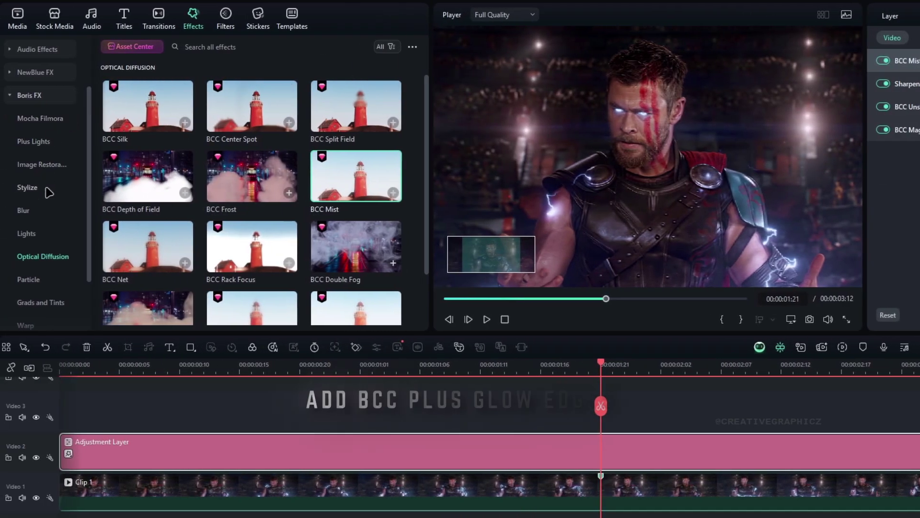
Add the BCC Plus Glow Edges effect from the Boris FX Plus Lights category to the adjustment layer
scroll(45, 185, down, 3)
scroll(45, 158, up, 3)
click(41, 163)
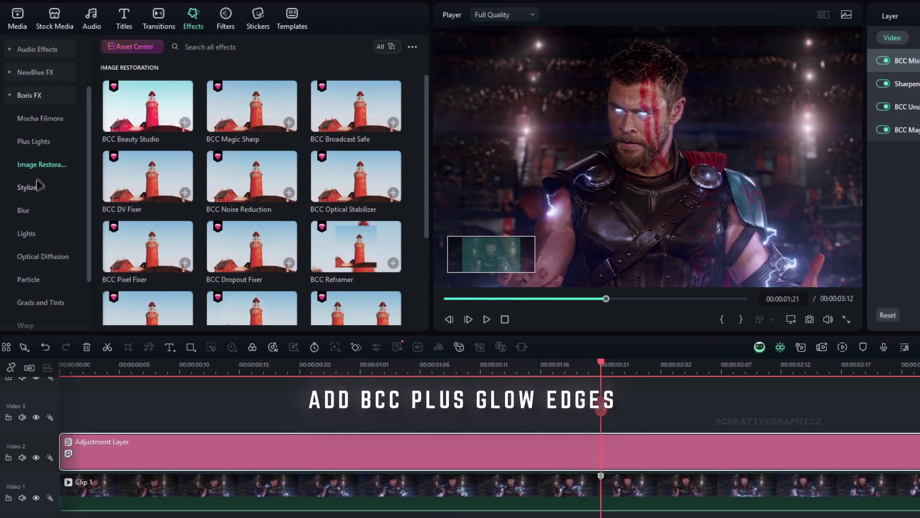
click(34, 142)
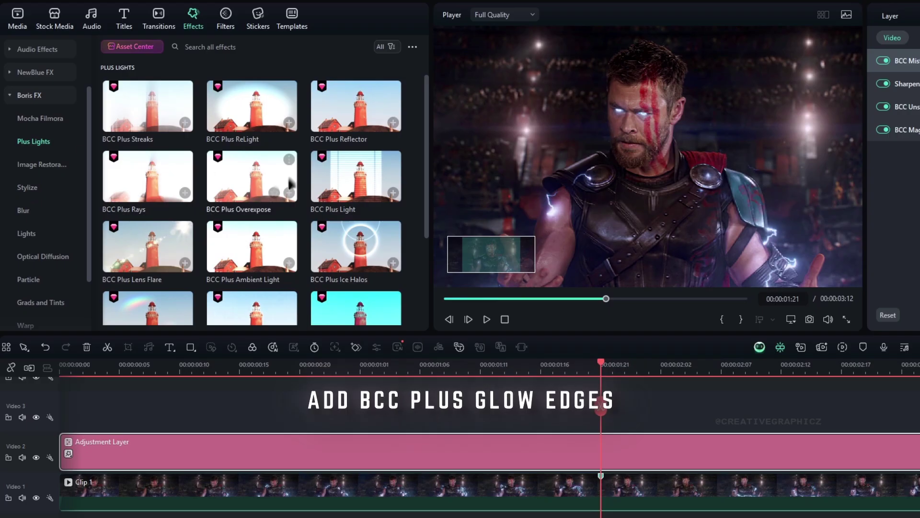
scroll(347, 200, down, 3)
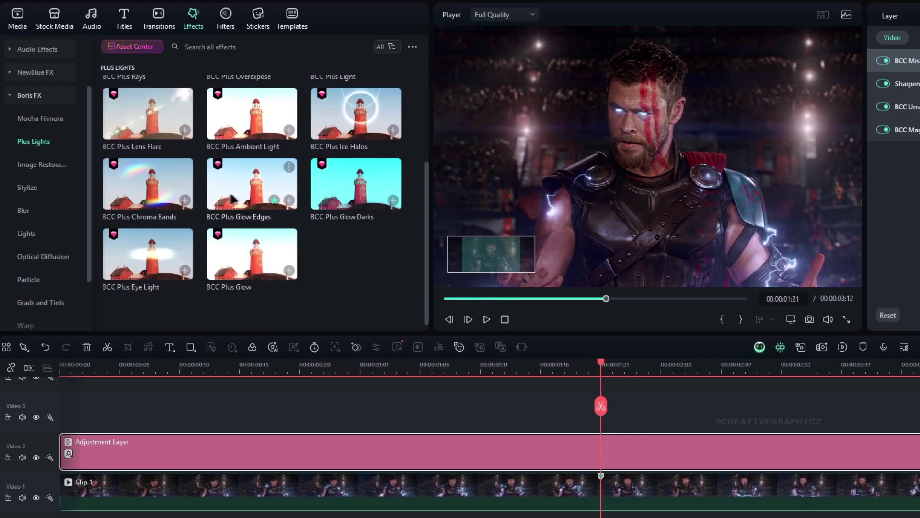
drag(242, 190, 387, 446)
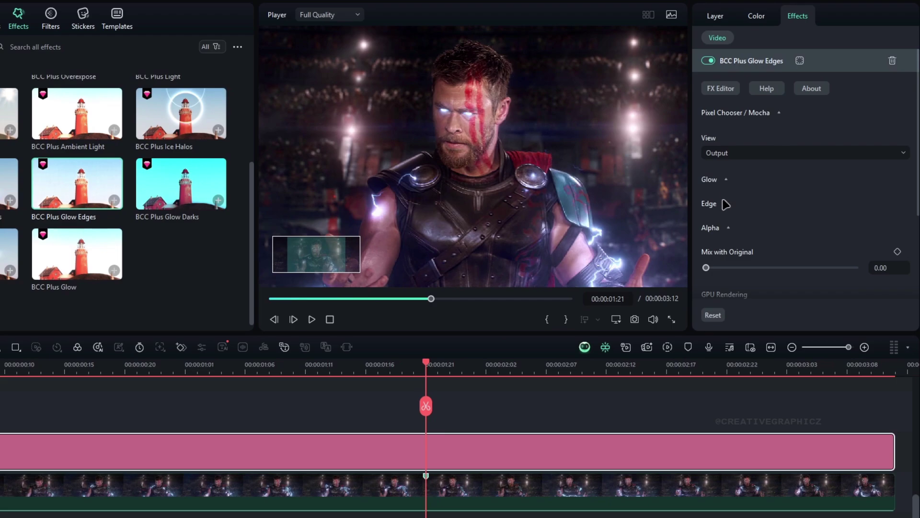
Set the Edge Brightness to 6 and Edge Blur to 12 for BCC Plus Glow Edges
click(725, 205)
scroll(746, 214, down, 1)
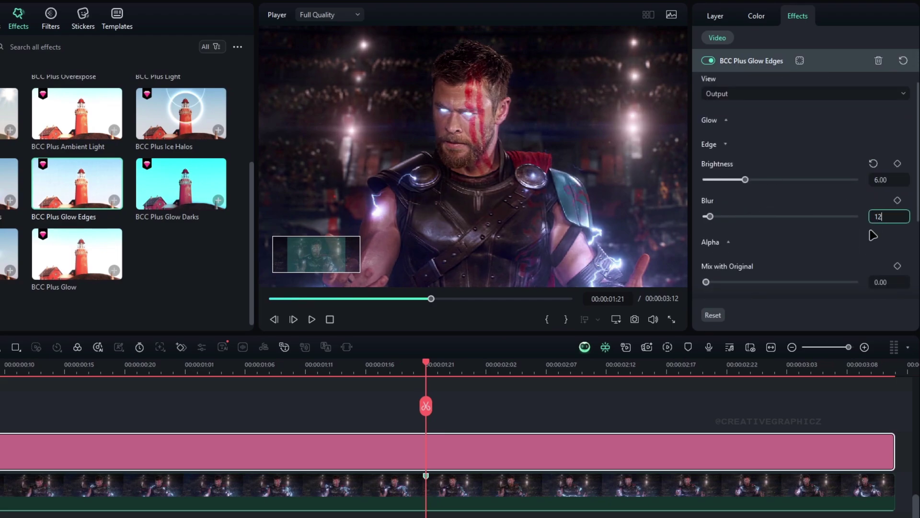
key(Return)
click(753, 66)
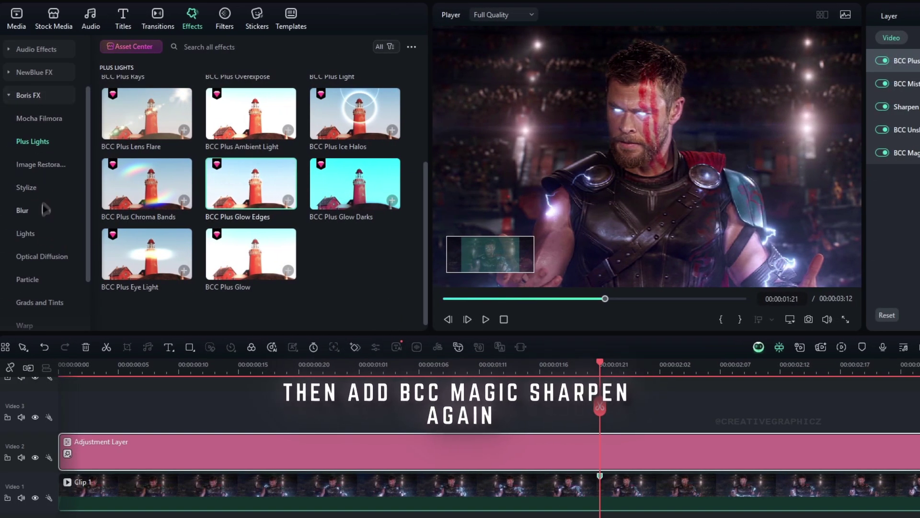
Add another BCC Magic Sharp from Image Restoration to the adjustment layer, with Sharpen Amount 50, Threshold 15 and Radius 10
click(41, 164)
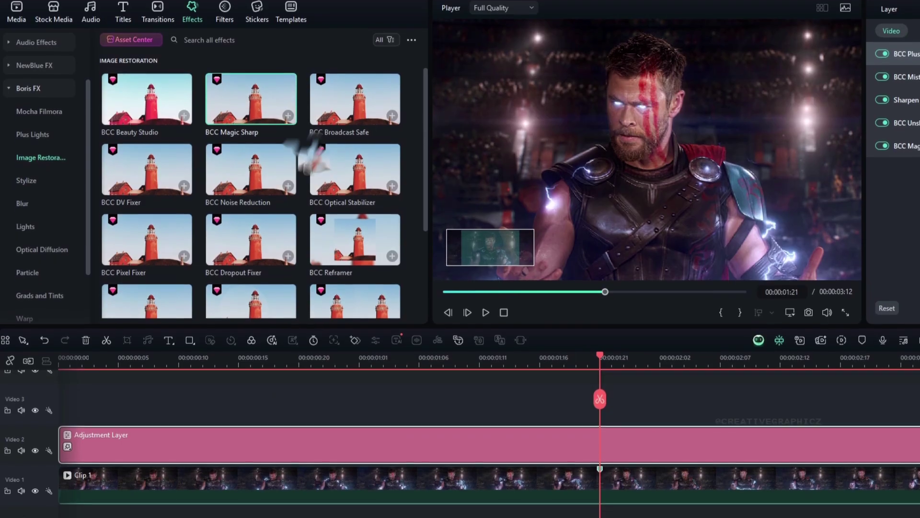
drag(247, 109, 298, 442)
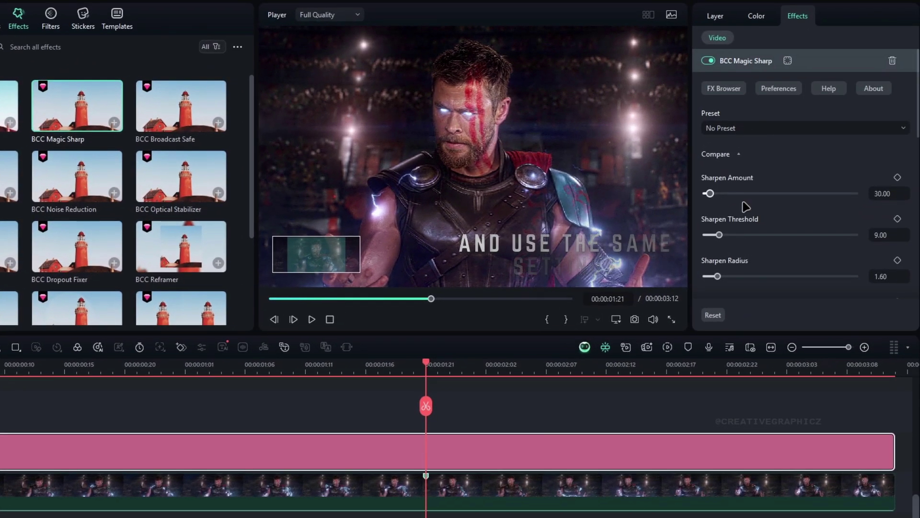
click(887, 194)
text(50)
key(Tab)
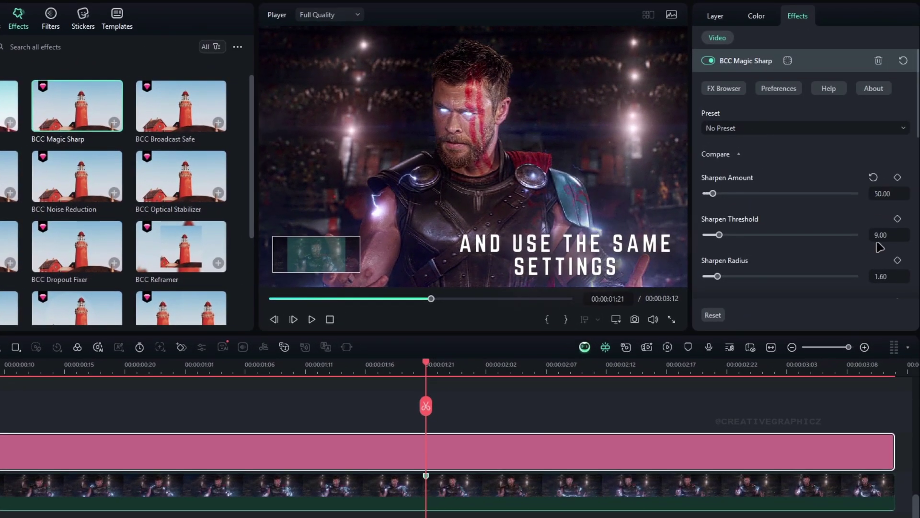
text(15)
key(Tab)
text(10)
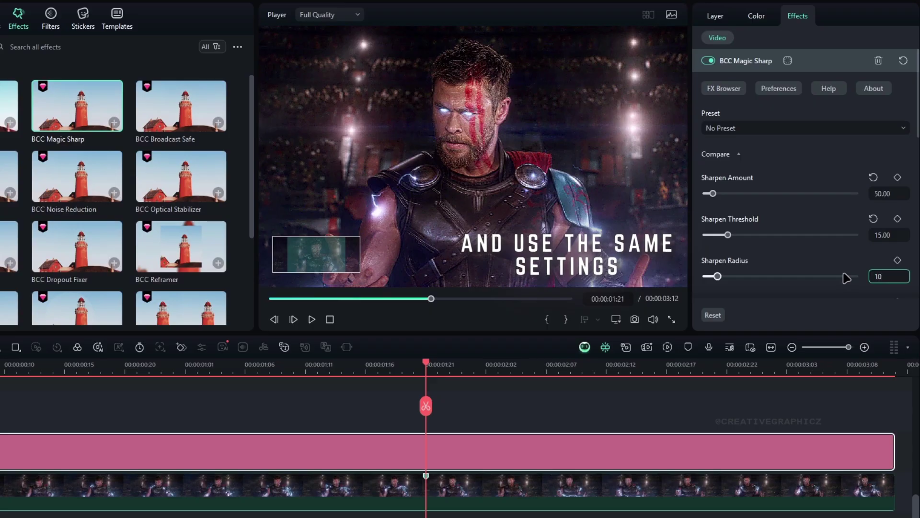
Set Fine Sharpen to 5 in the Detail Tuning settings of the new BCC Magic Sharp
scroll(838, 267, down, 5)
click(886, 215)
text(5)
key(Return)
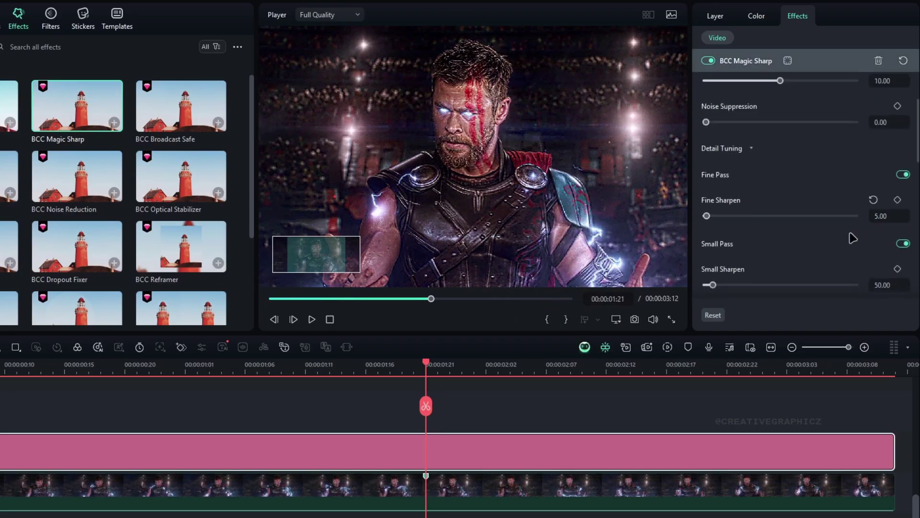
click(748, 61)
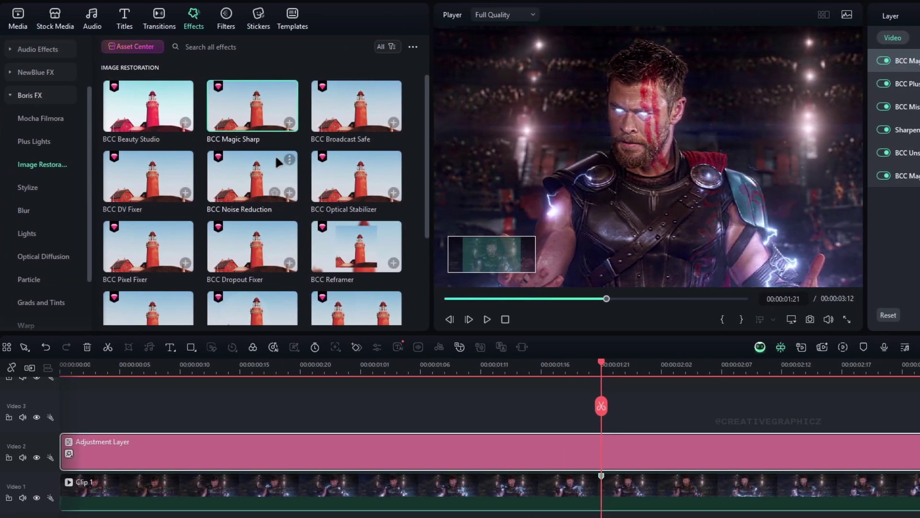
Add a second BCC Unsharp Mask from the Boris FX Blur category to the adjustment layer and adjust its Radius and Amount
click(24, 211)
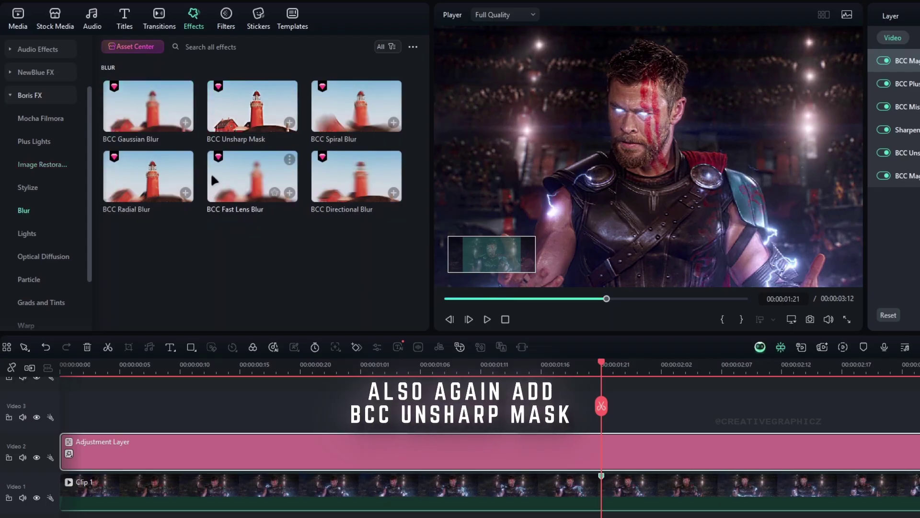
drag(244, 117, 269, 451)
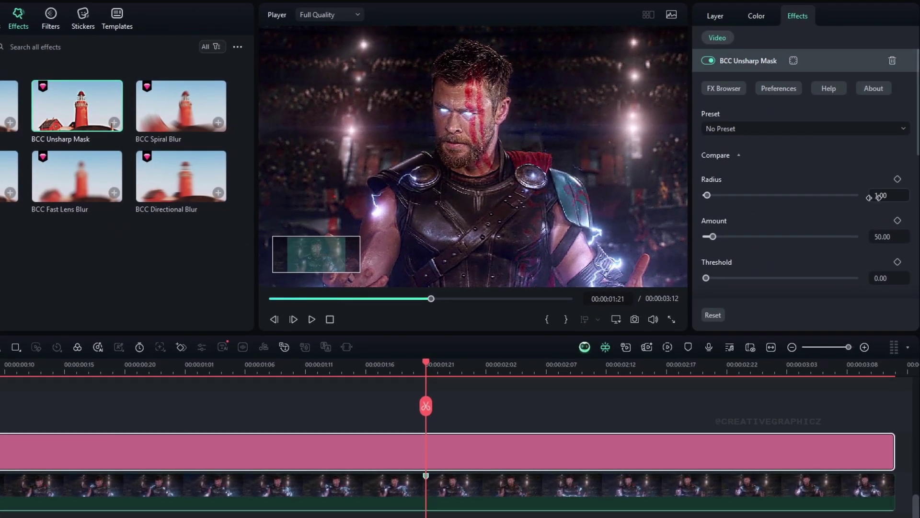
drag(878, 196, 865, 205)
click(873, 236)
click(745, 67)
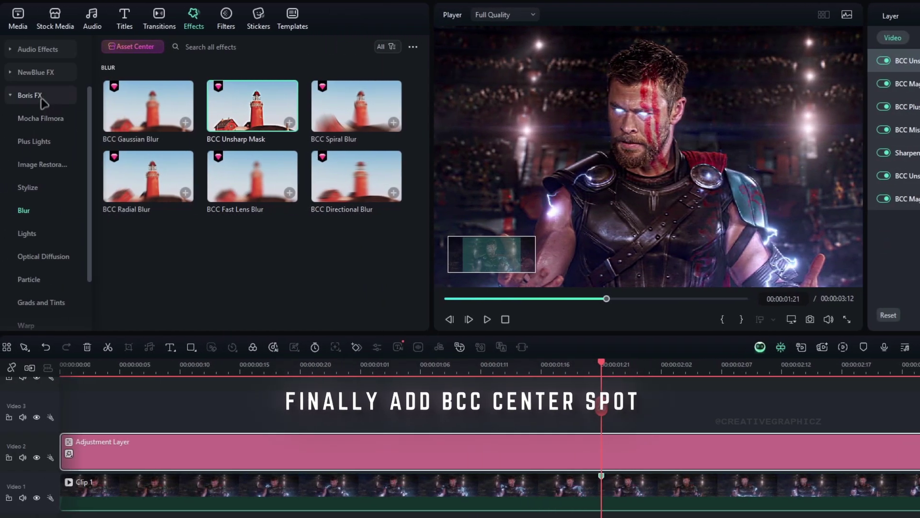
Add the BCC Center Spot effect from the Boris FX Optical Diffusion category to the adjustment layer
scroll(43, 209, down, 3)
click(36, 187)
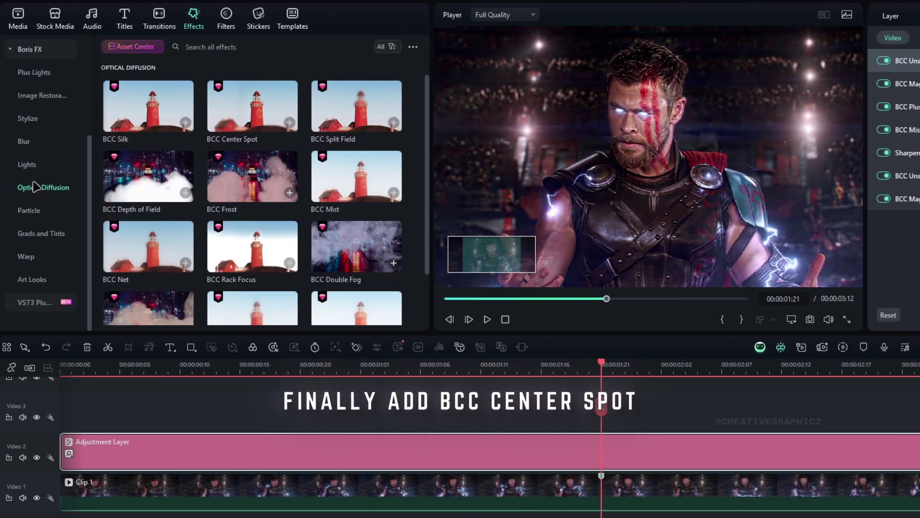
drag(252, 107, 369, 459)
drag(368, 382, 375, 372)
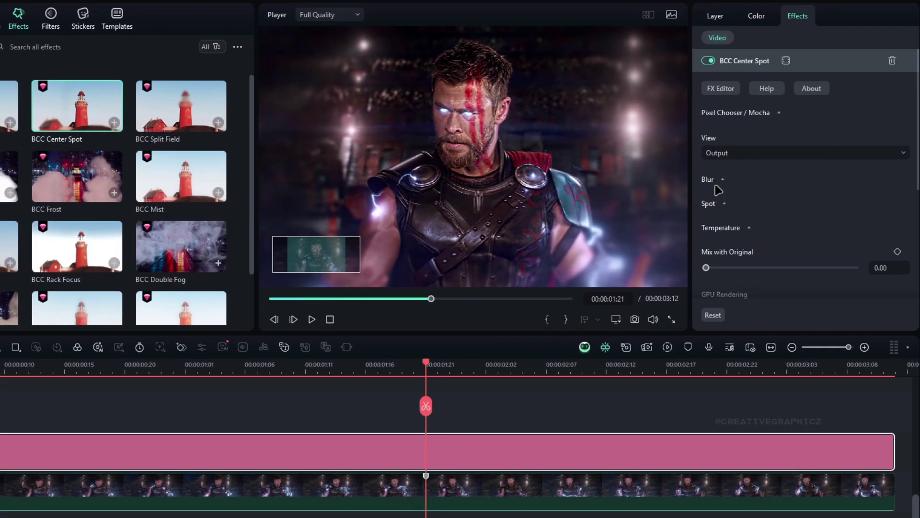
Set BCC Center Spot's Spot values to Radius 85, Falloff Radius 150 and Falloff 17
click(716, 182)
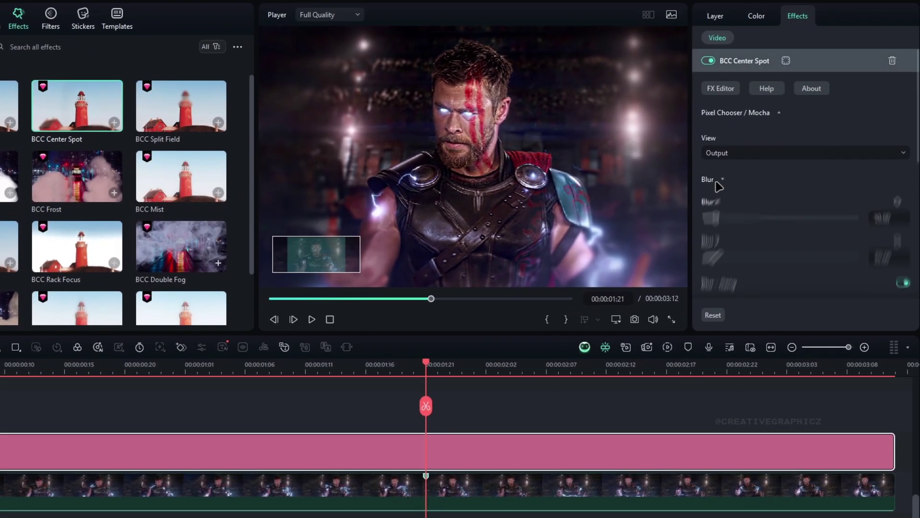
scroll(749, 199, down, 3)
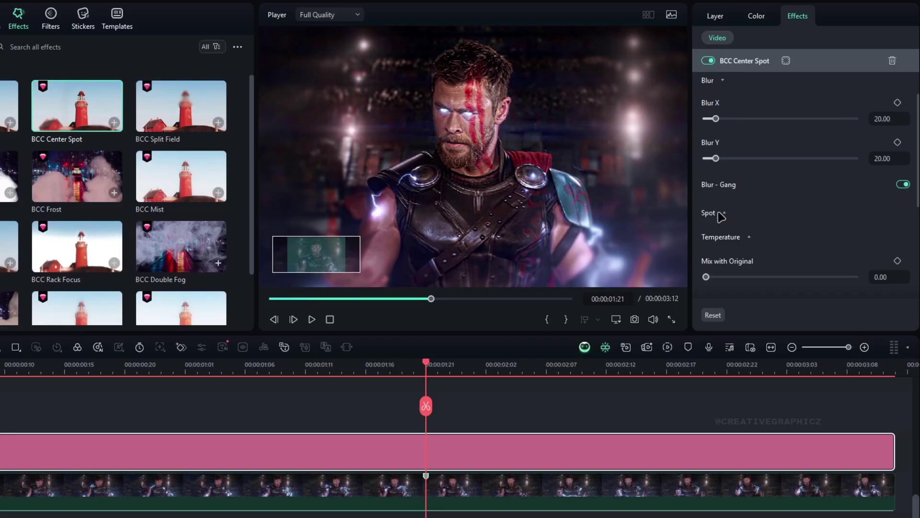
click(720, 214)
scroll(725, 211, down, 4)
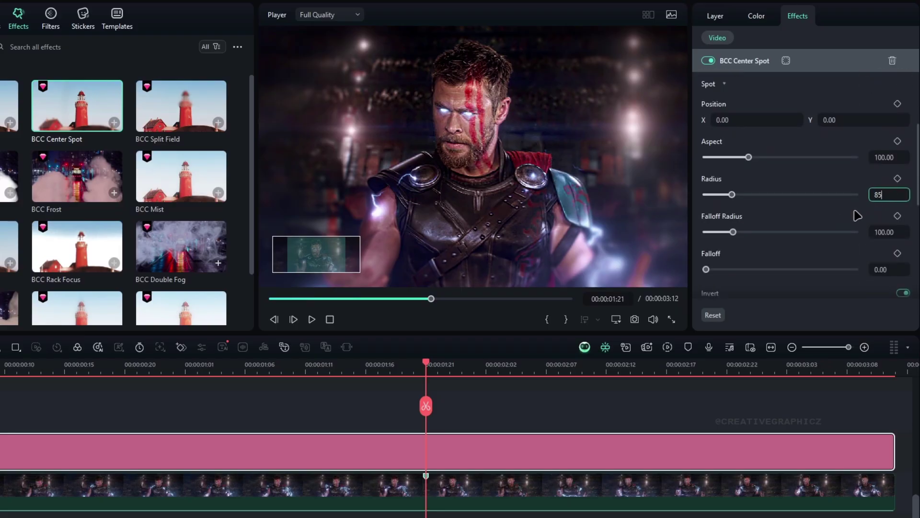
text(85)
key(Return)
click(892, 233)
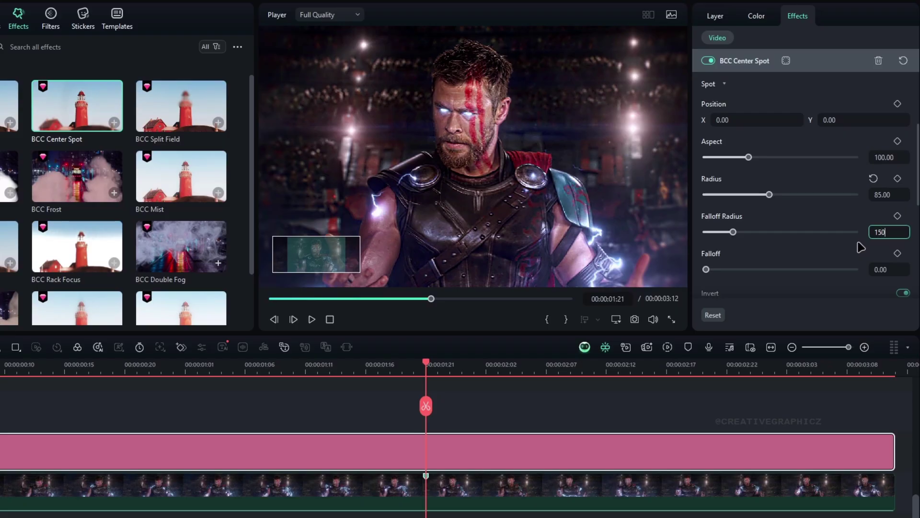
scroll(861, 247, down, 1)
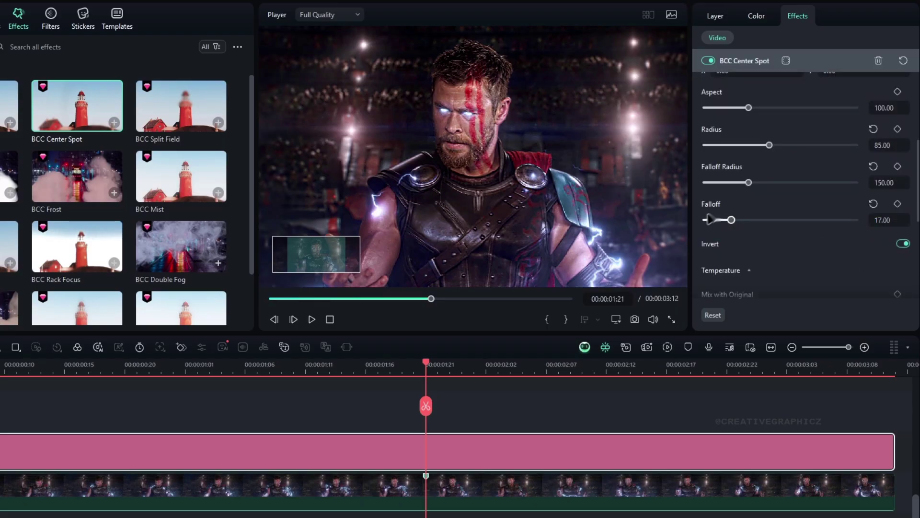
click(517, 171)
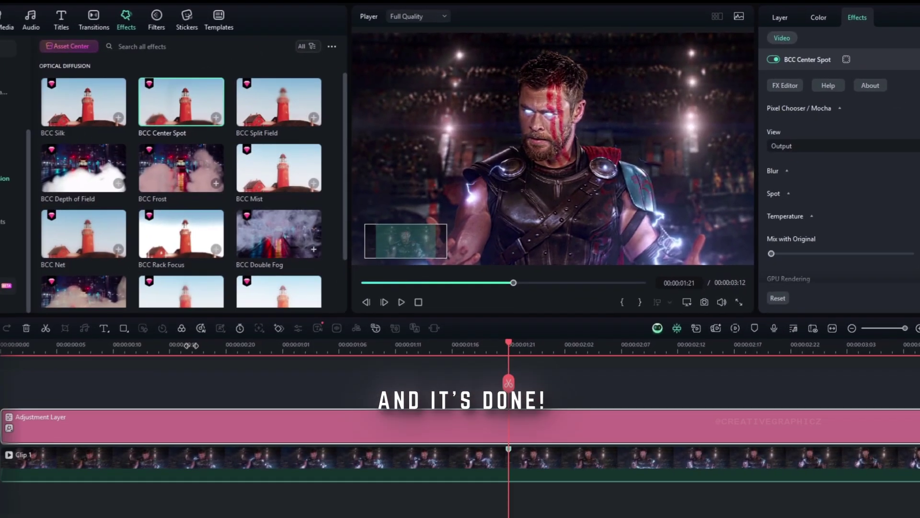
Scrub the playhead from the start to the end of the clip to preview the finished grade
click(198, 338)
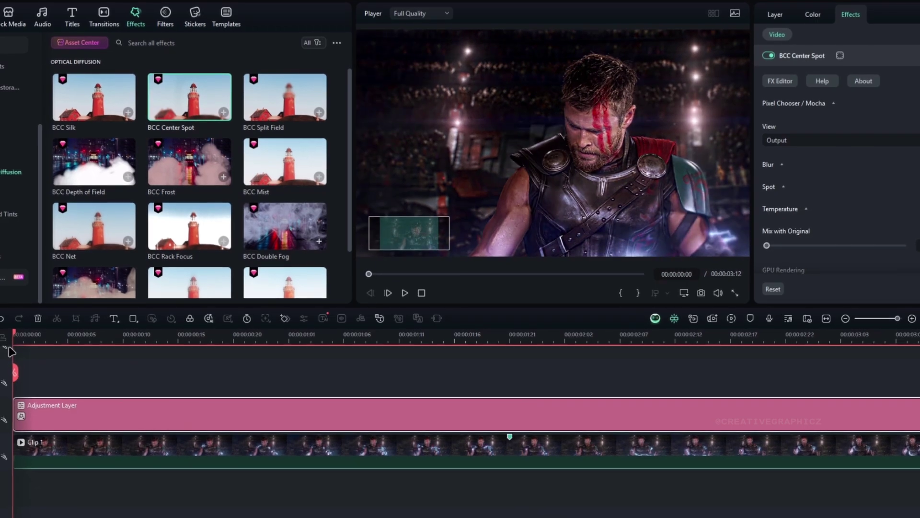
drag(199, 338, 284, 357)
drag(363, 360, 870, 381)
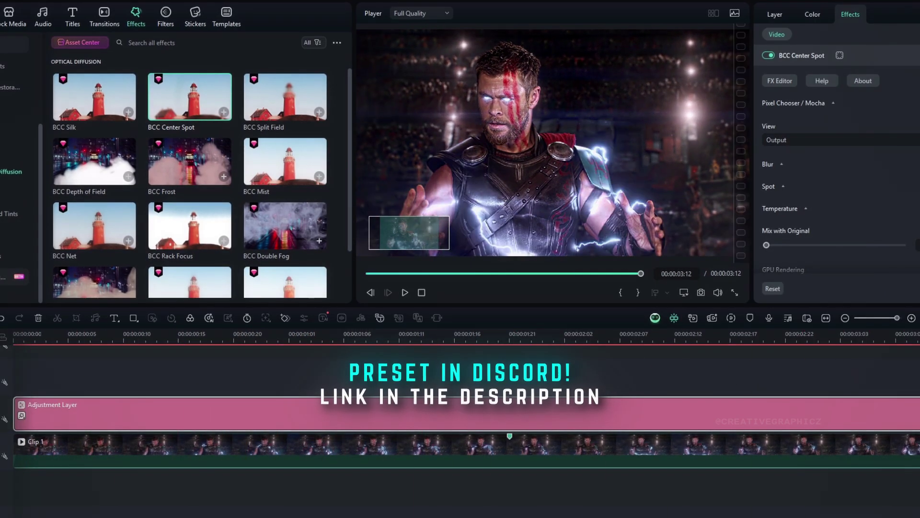